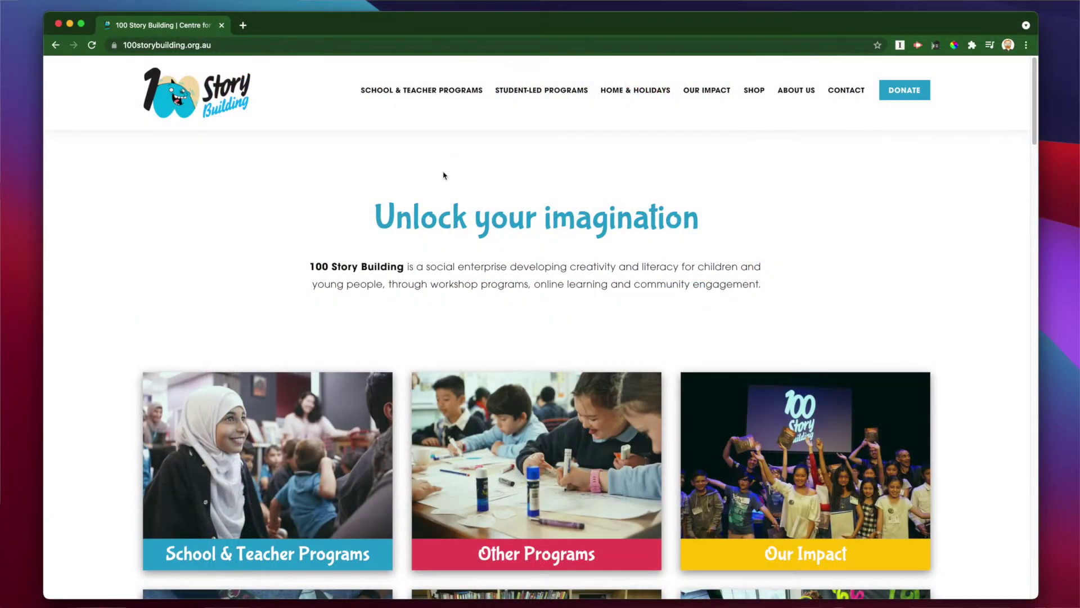
- Load twinery.org and open A Very Stupid Placeholder Story's actions from the library
left_click(306, 45)
type("twin")
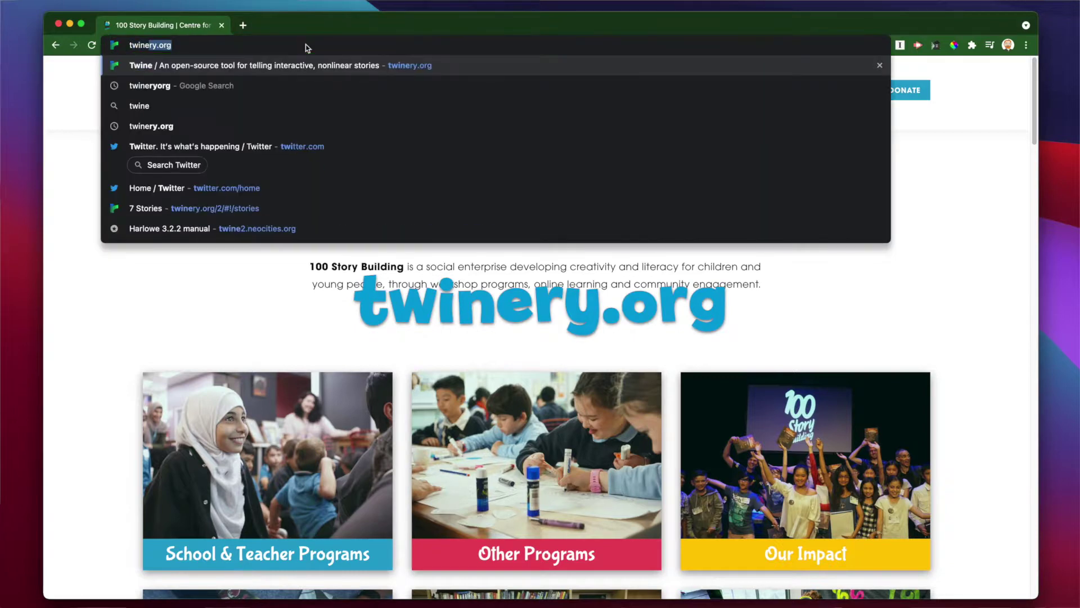
type("ery.org")
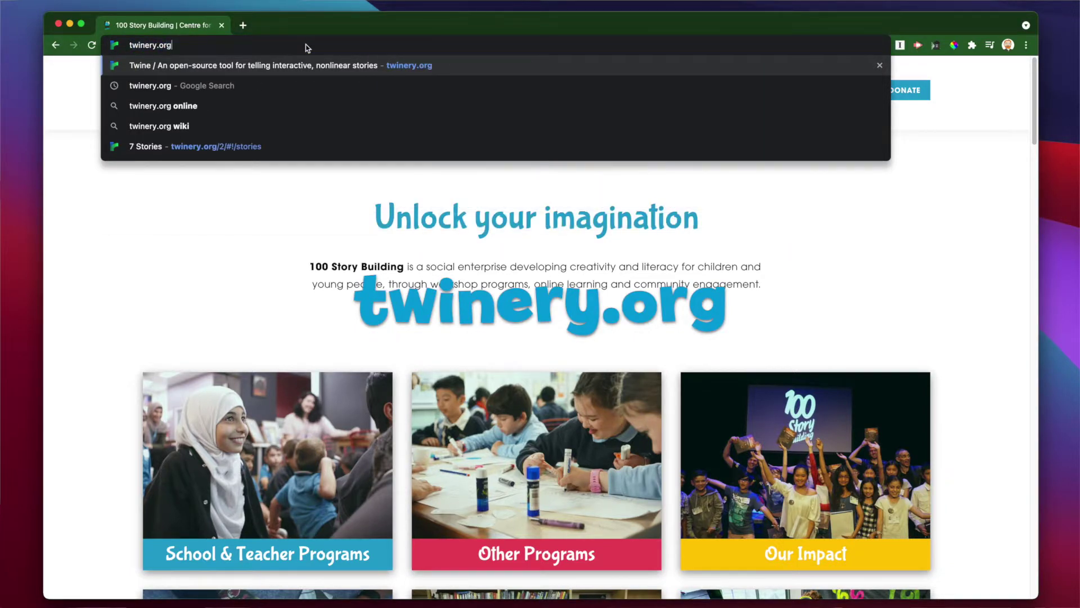
key("Return")
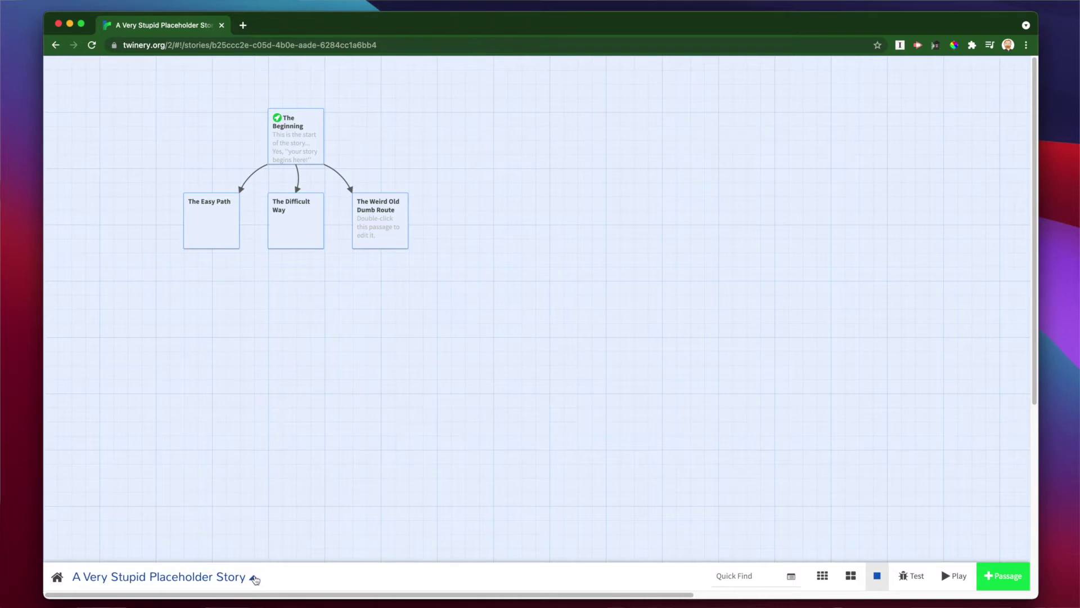
left_click(255, 580)
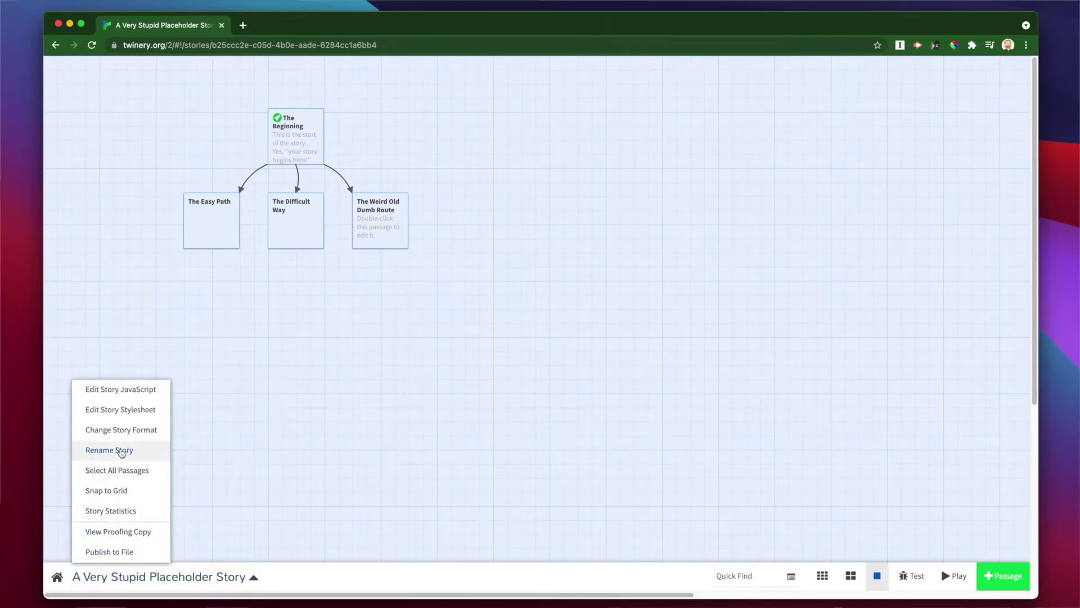
- Replace 'Very Stupid' in the title to rename it 'A Perfectly Good Placeholder Story by Ben'
left_click(121, 454)
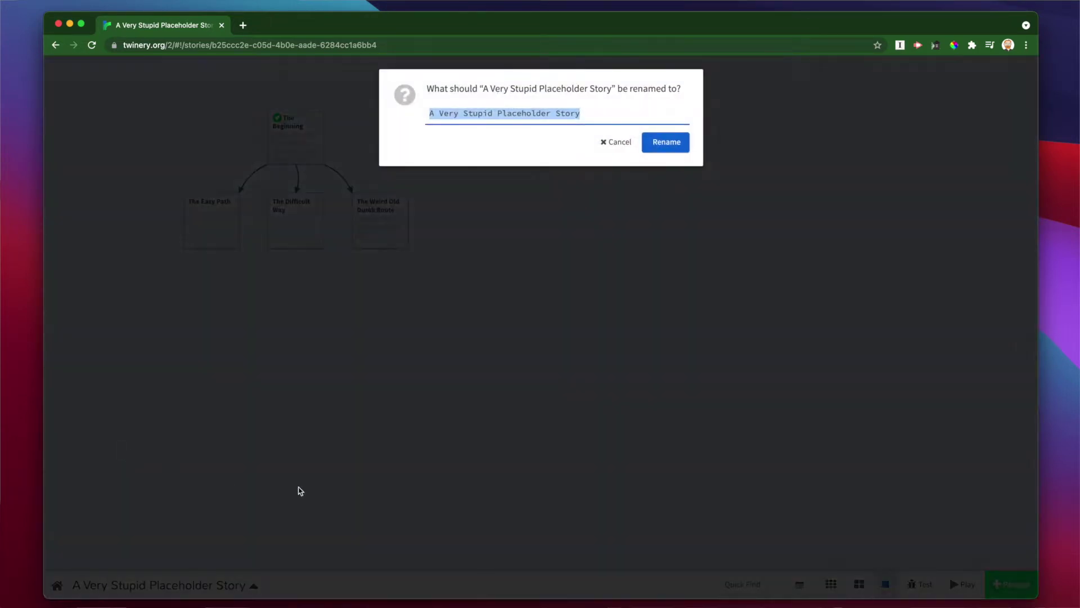
double_click(448, 115)
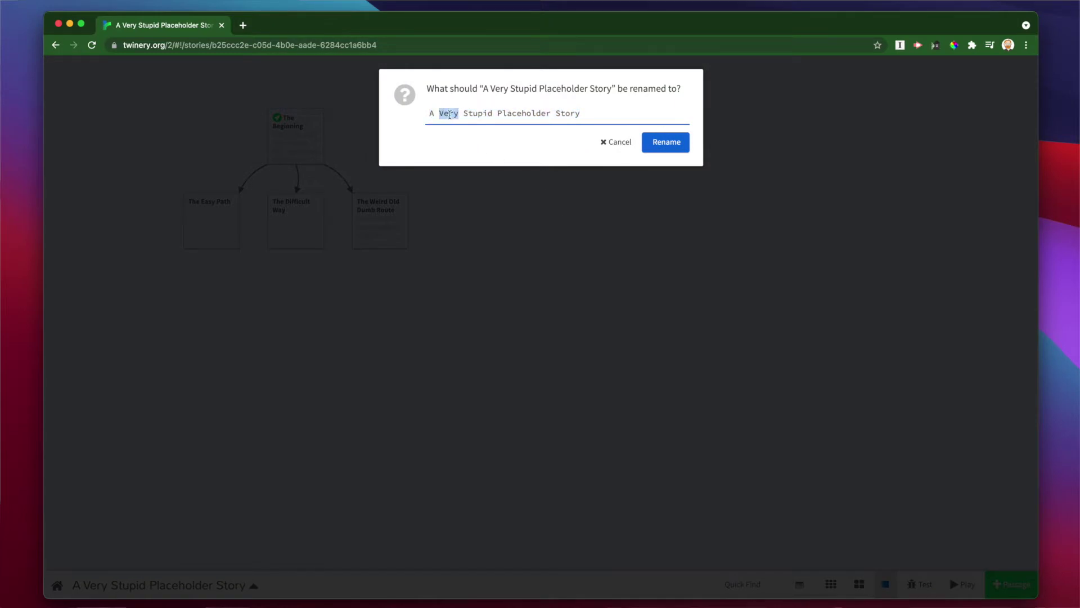
left_click_drag(449, 115, 494, 115)
type("Perfectly Good")
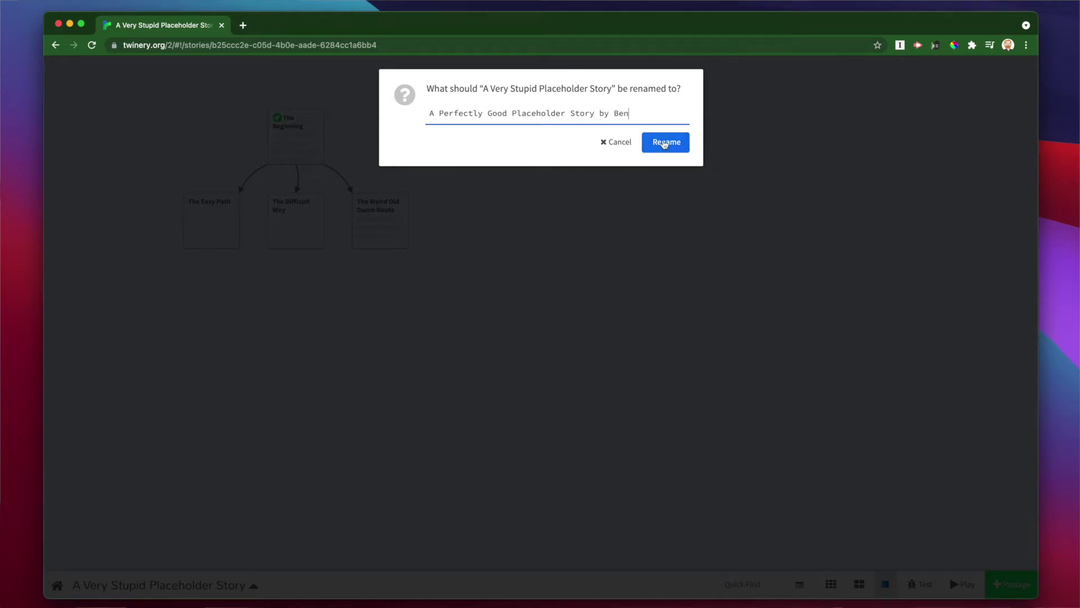
left_click(664, 144)
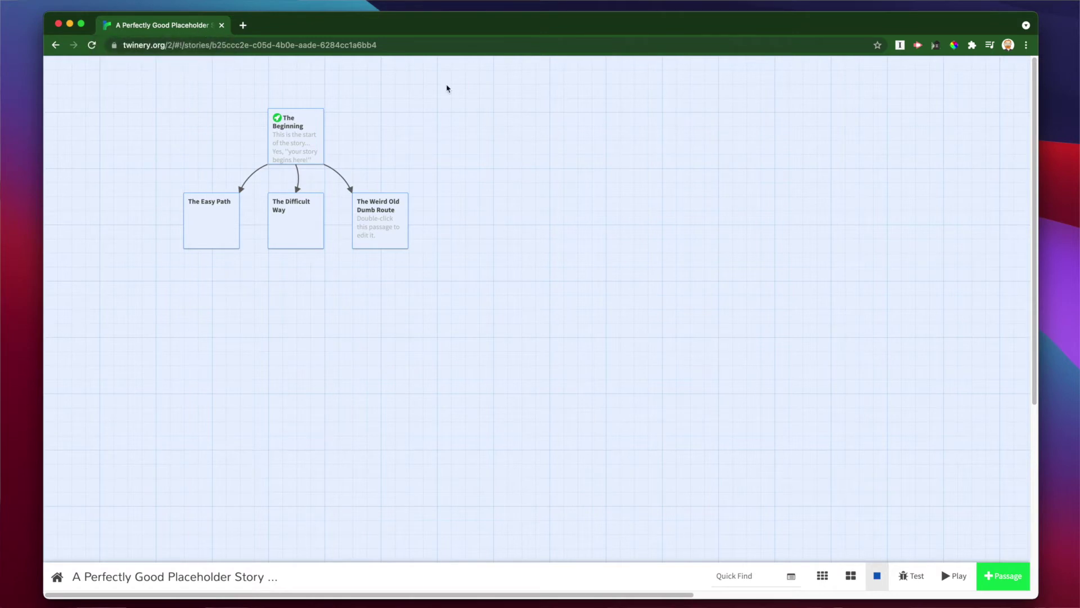
- Publish the renamed story to a downloaded HTML file via Publish to File
left_click(268, 579)
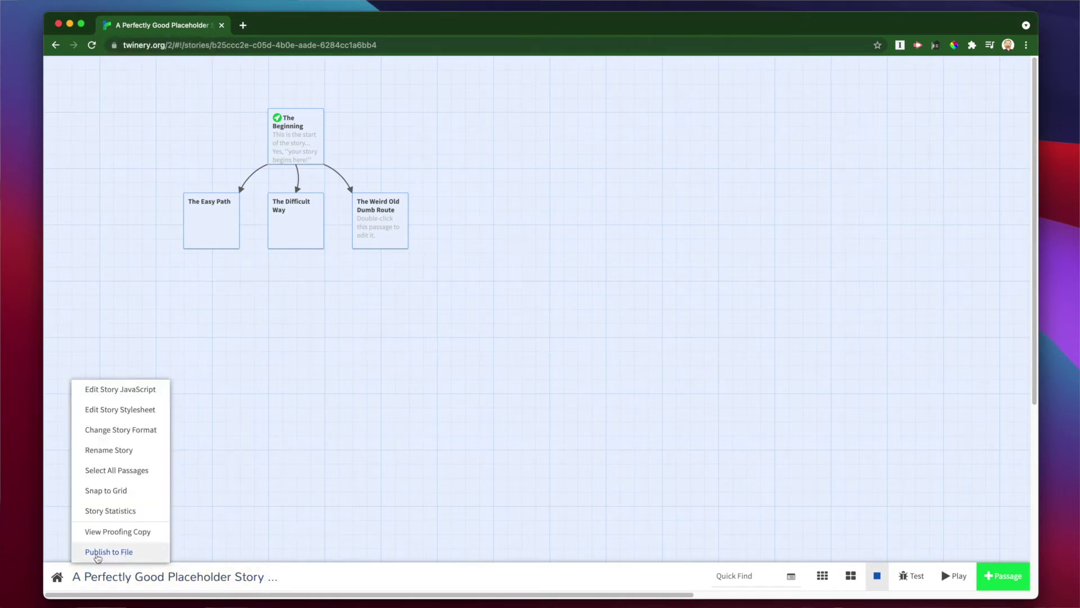
left_click(96, 553)
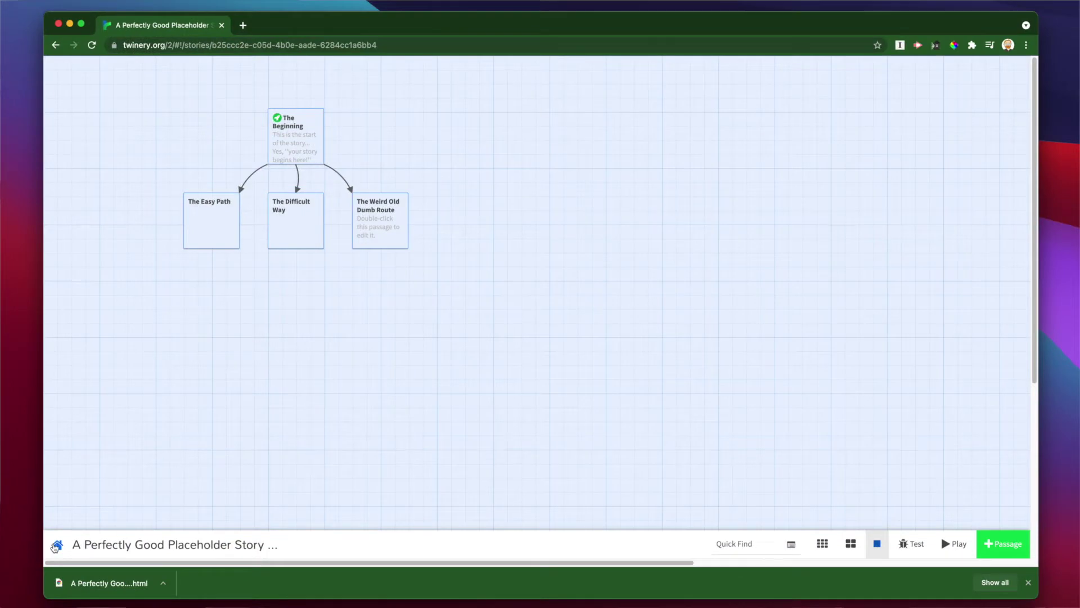
- Return home to the 7-story library and show the renamed story's actions
left_click(56, 546)
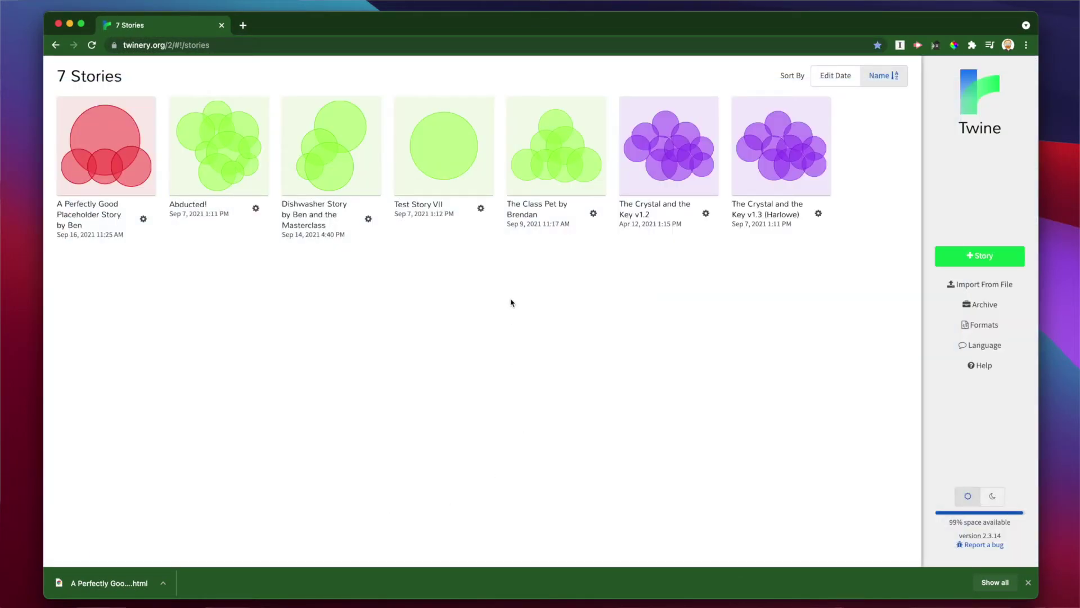
left_click(144, 221)
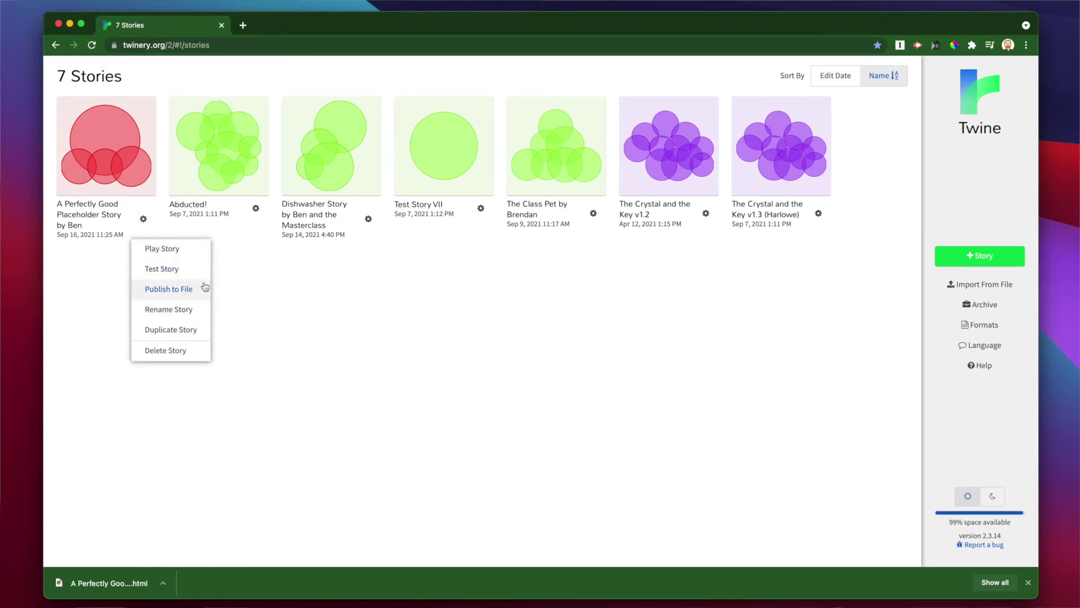
- Dismiss the story menu and archive all seven stories into one downloaded file
left_click(267, 298)
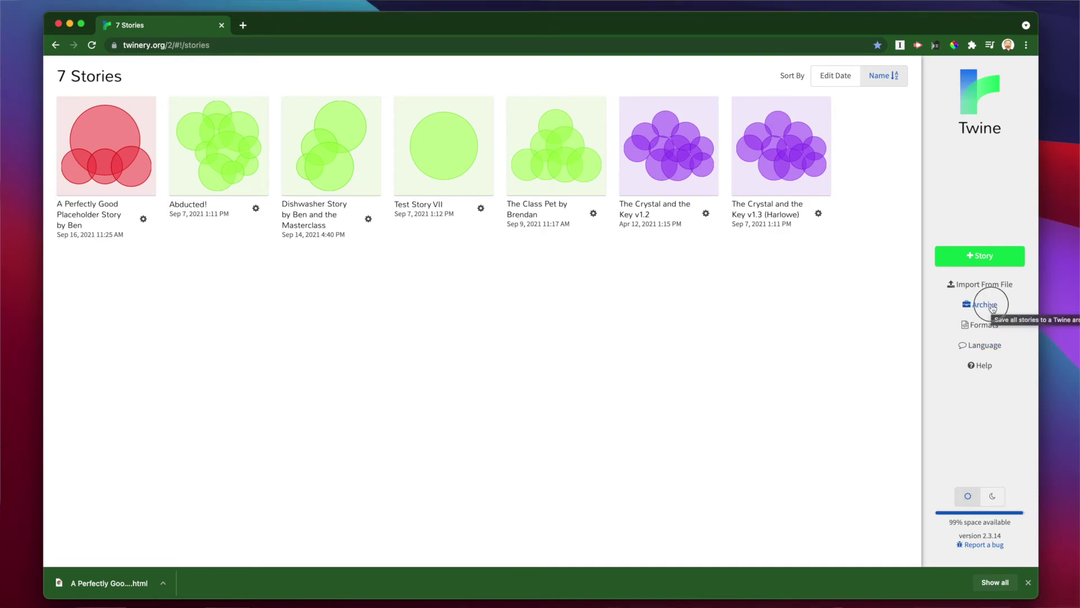
left_click(991, 309)
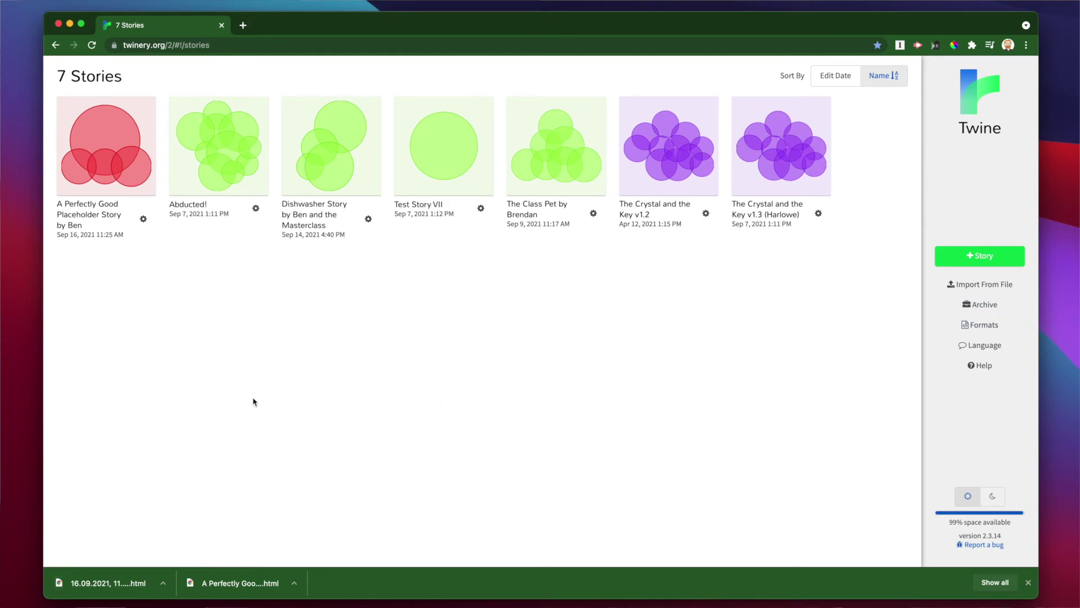